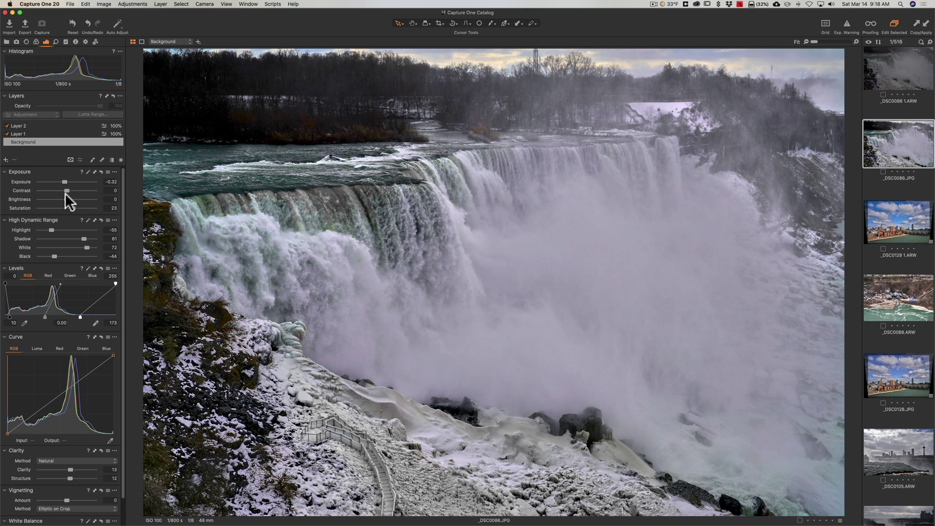
scroll(65, 194, down, 3)
scroll(66, 194, up, 3)
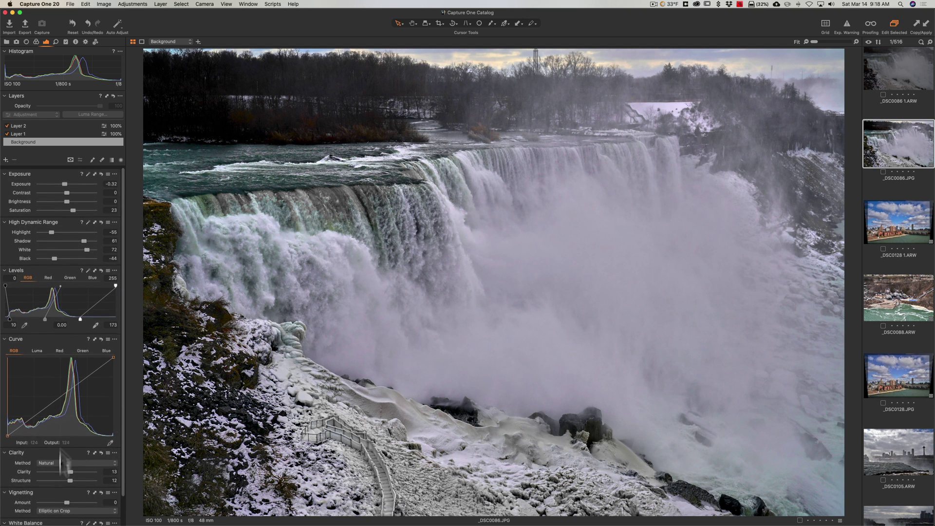
scroll(60, 476, down, 1)
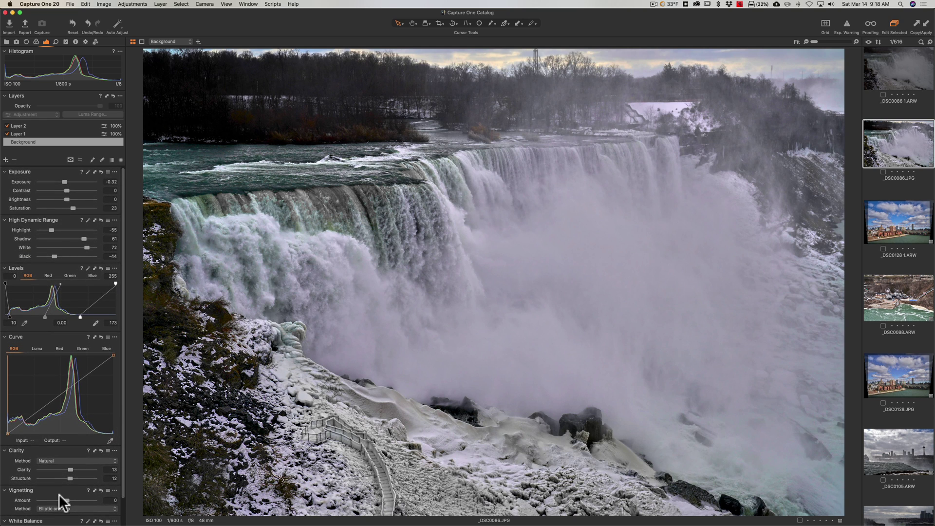
click(4, 219)
scroll(74, 351, up, 3)
scroll(74, 351, down, 2)
Pin the Exposure tool above the scrolling tool list.
click(115, 172)
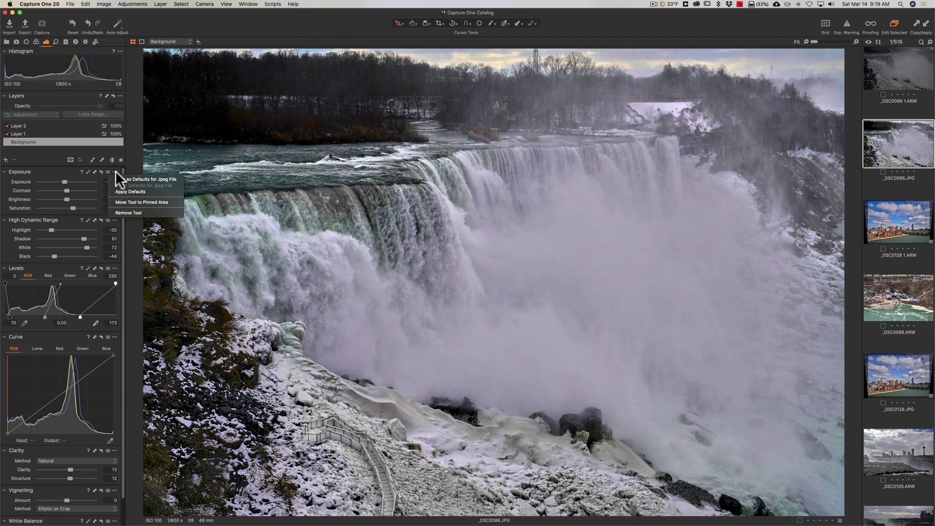
click(121, 200)
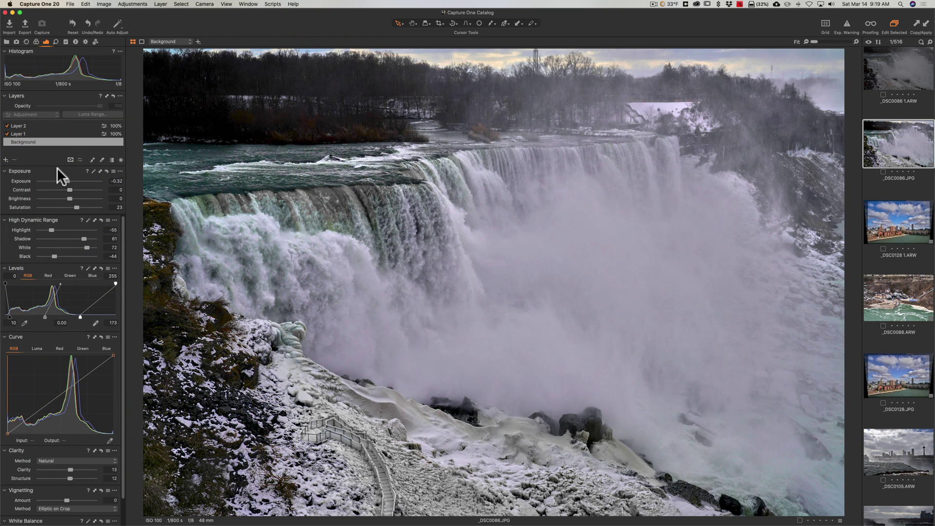
scroll(72, 255, down, 2)
scroll(72, 255, up, 1)
click(63, 174)
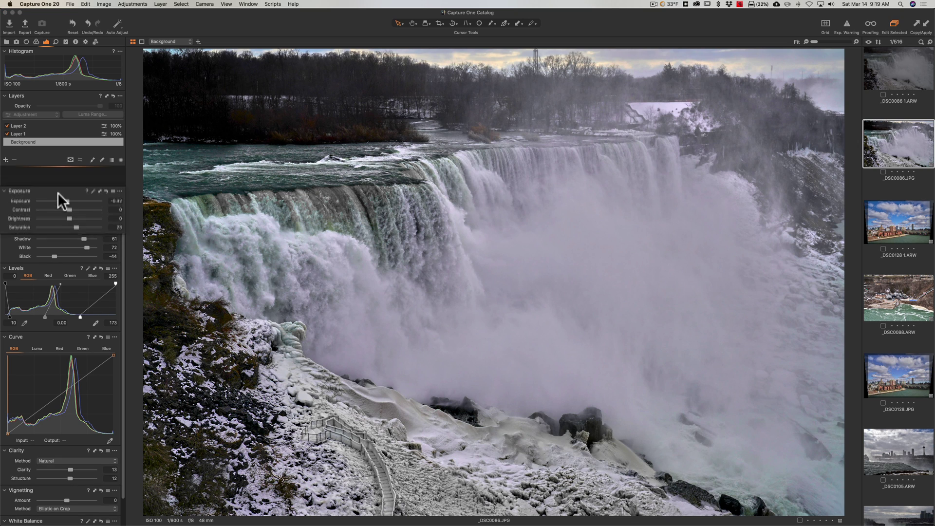
Move the Exposure tool back into the scrollable list below White Balance.
click(119, 171)
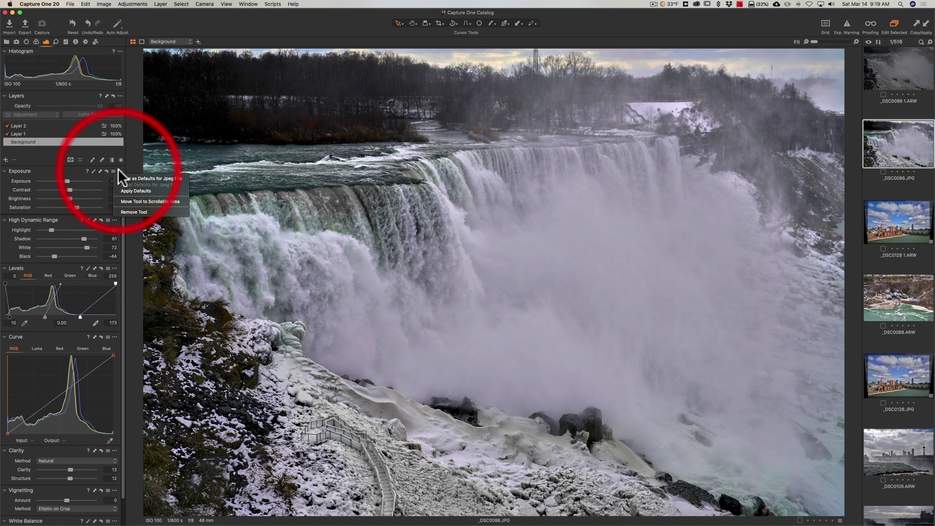
click(140, 201)
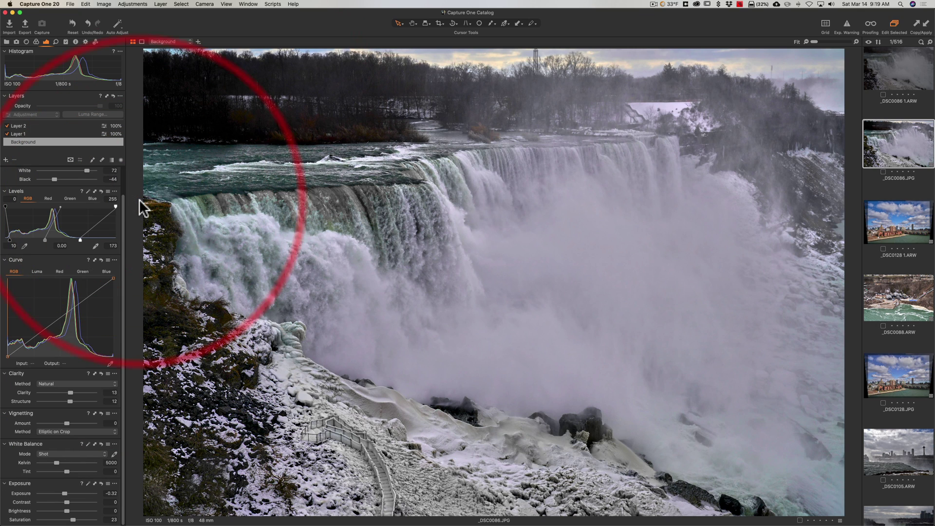
scroll(66, 237, up, 2)
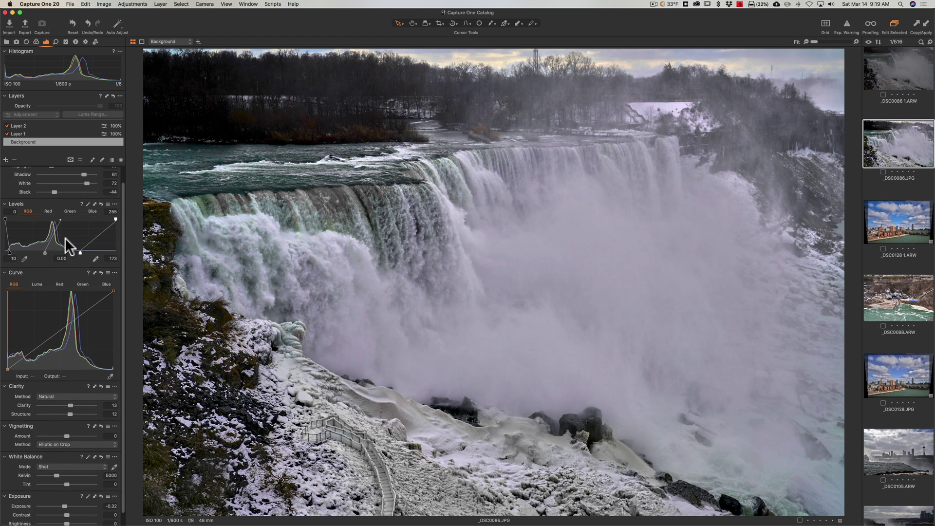
scroll(66, 238, up, 3)
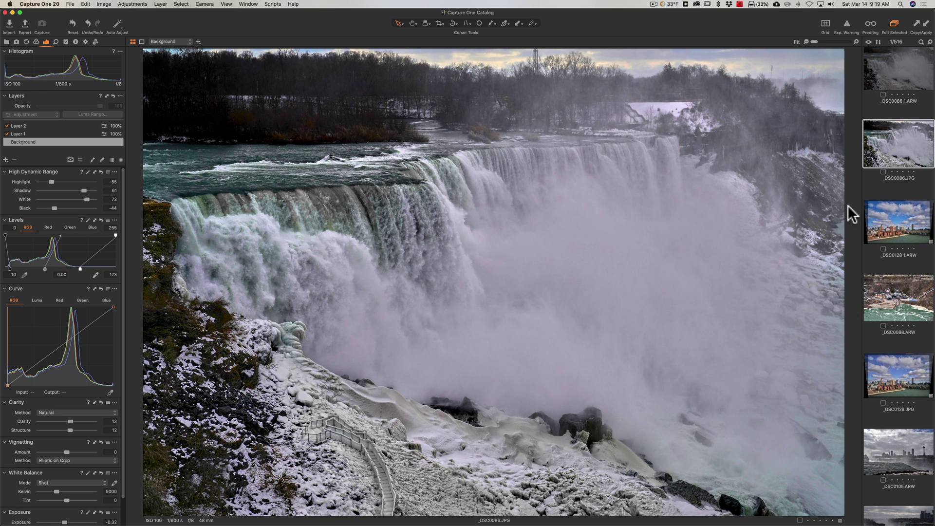
Set Select Next When to Color Tagged so tagging advances to the next image.
click(179, 5)
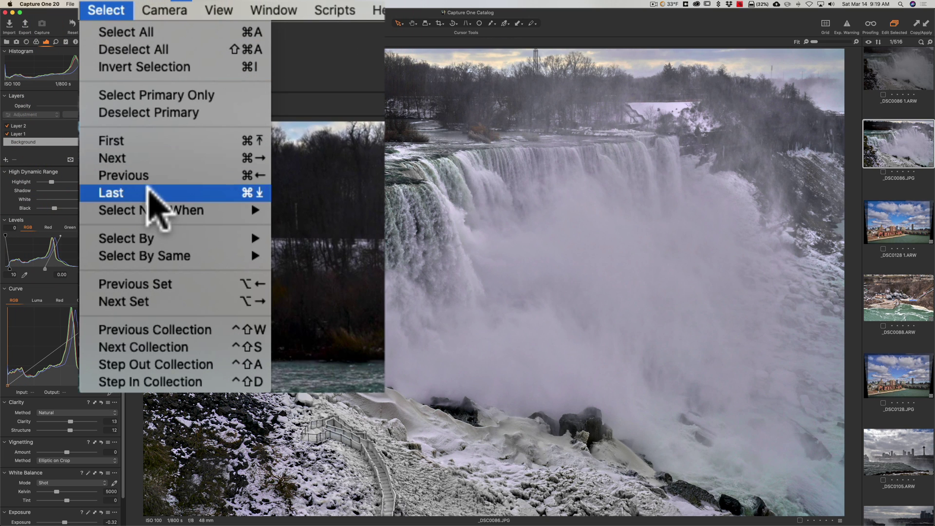
mouse_move(151, 208)
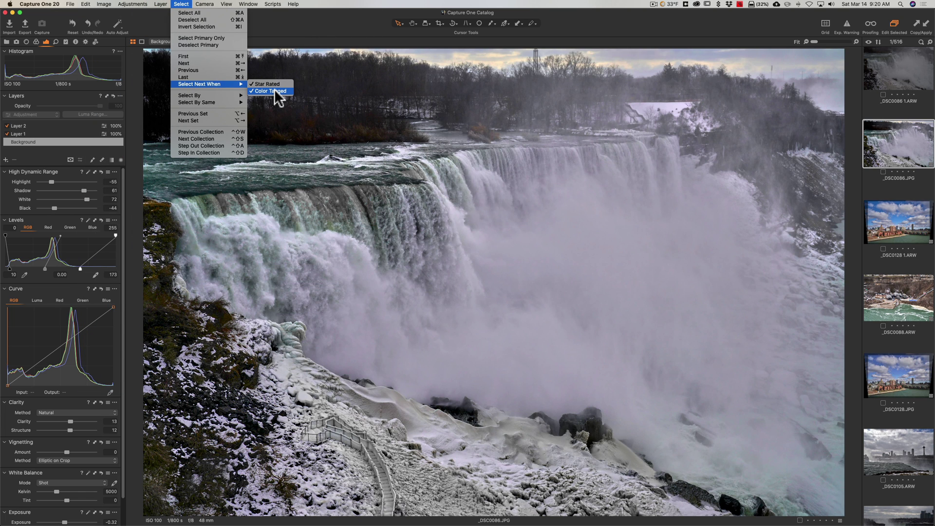
click(321, 25)
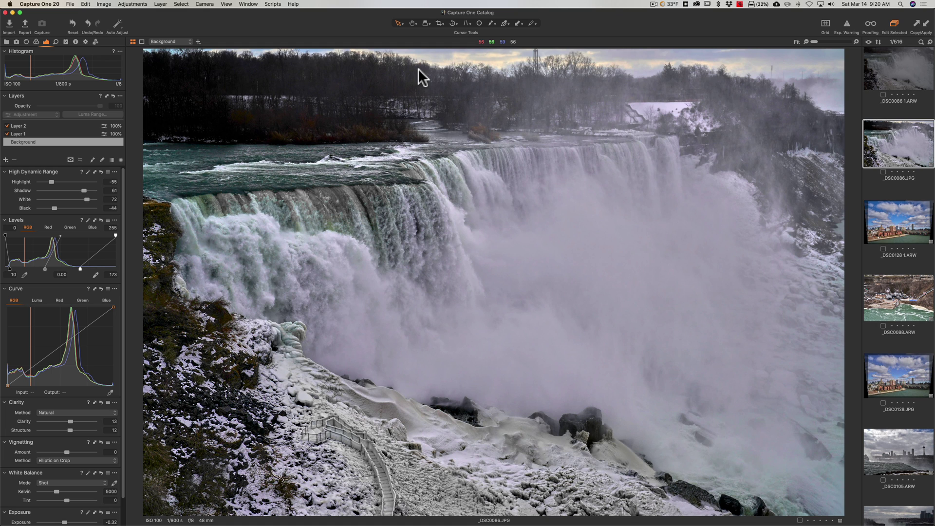
Rate _DSC0086.JPG 3 stars, tag _DSC0128 1.ARW red, and show the city skyline photo.
key(3)
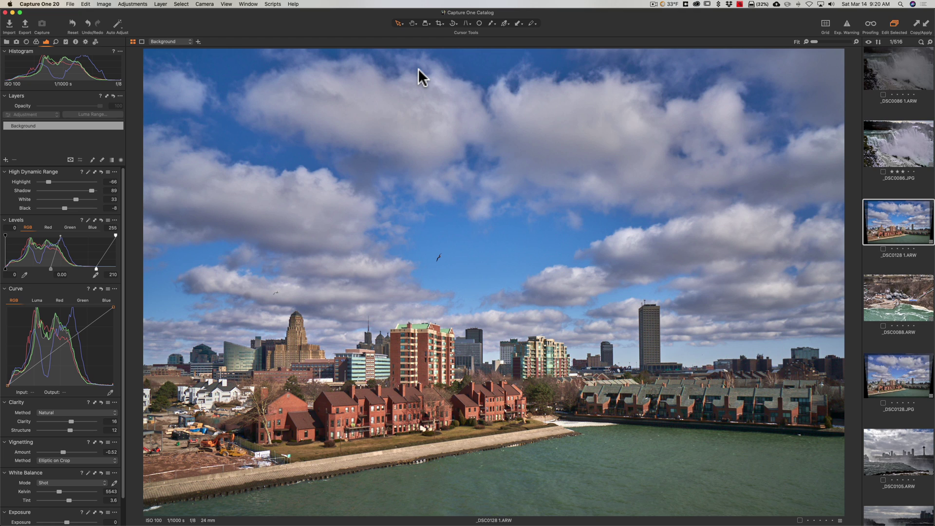
key(minus)
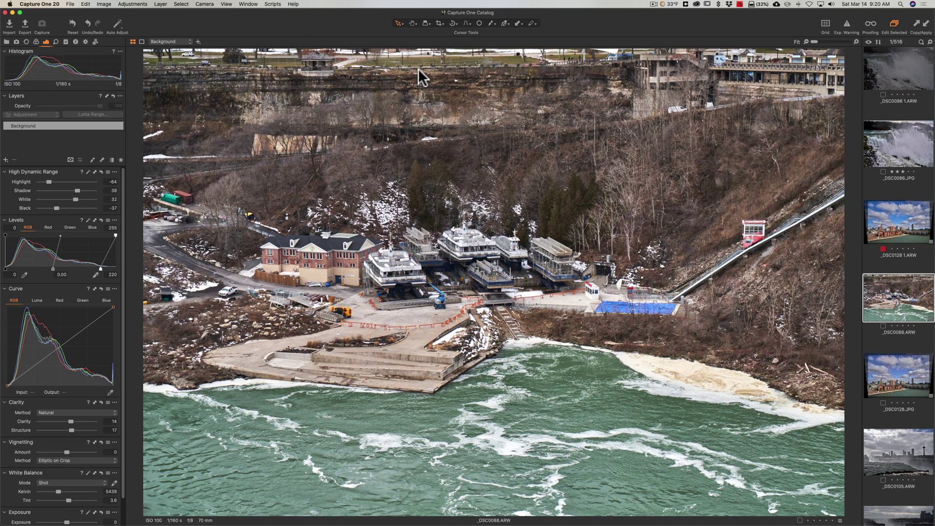
click(878, 214)
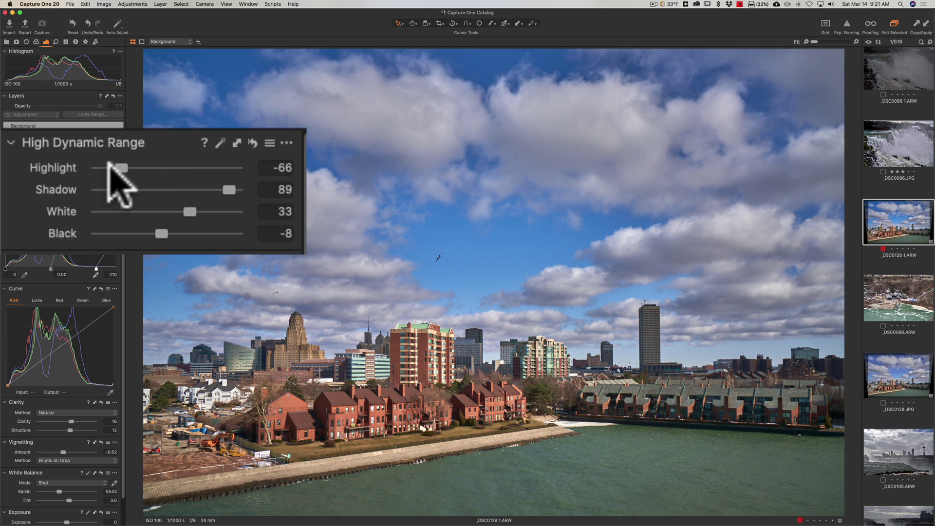
Drag the High Dynamic Range sliders to Highlight -44, Shadow 73, White 39, Black -16.
mouse_move(122, 165)
mouse_down()
mouse_move(79, 164)
mouse_move(273, 166)
mouse_move(136, 168)
mouse_up()
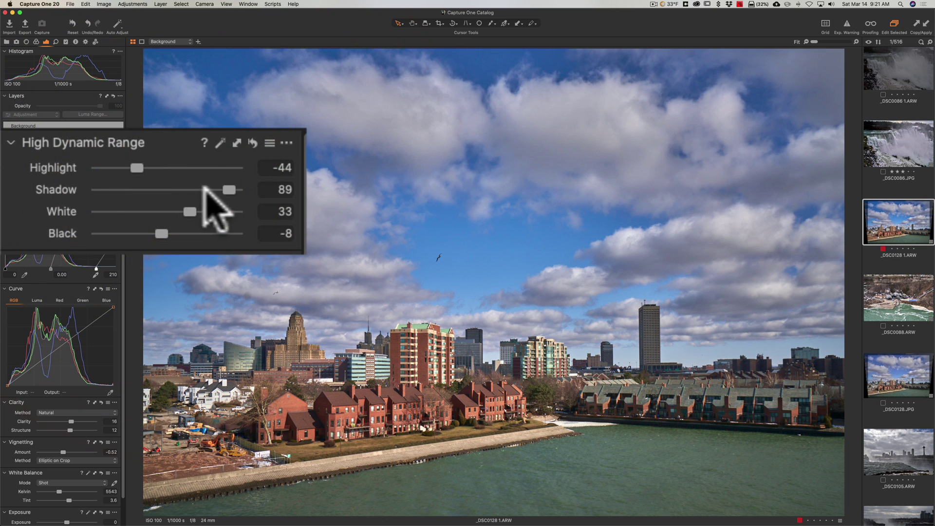
drag(228, 189, 116, 189)
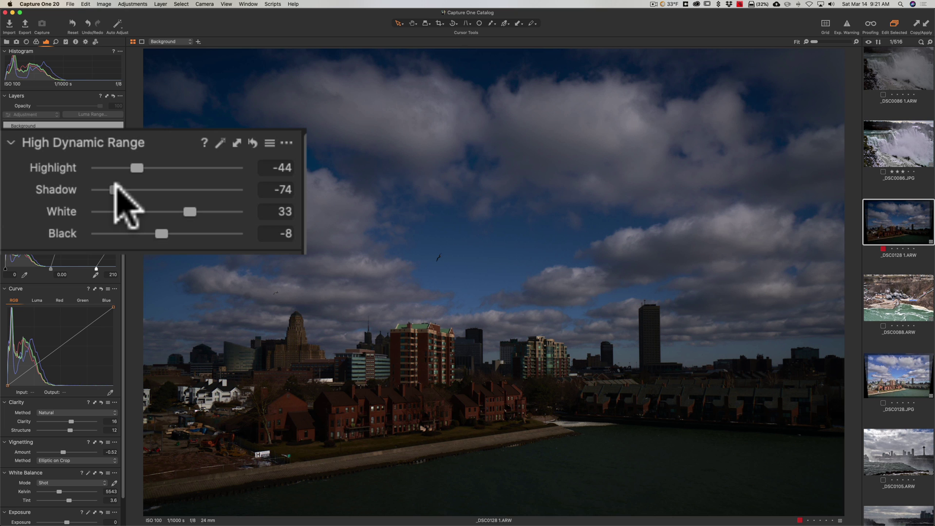
drag(116, 189, 218, 190)
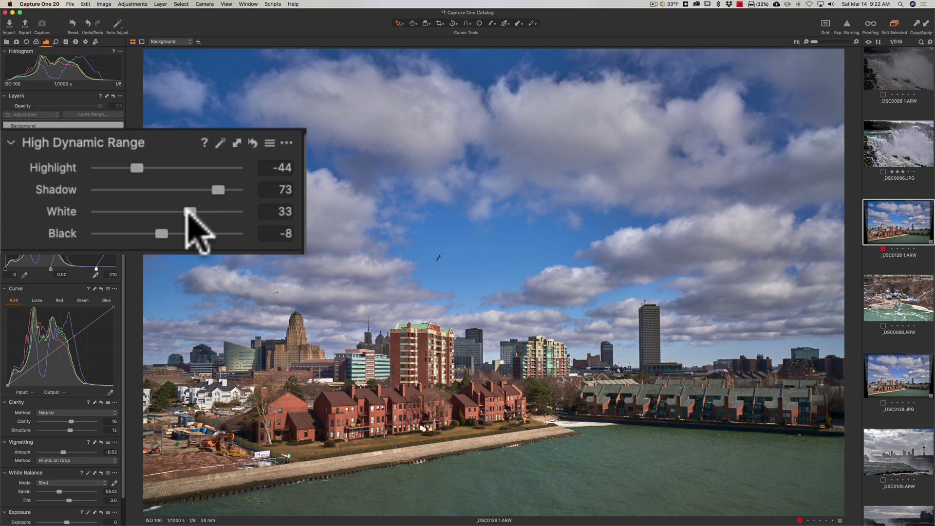
drag(189, 211, 156, 233)
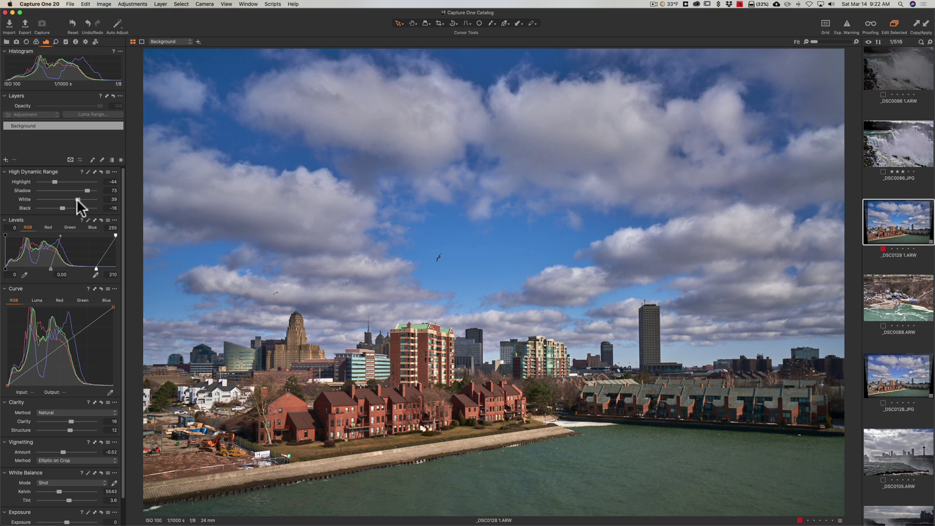
Show the Color tool tab's Color Editor and turn on its direct colour picker.
click(35, 42)
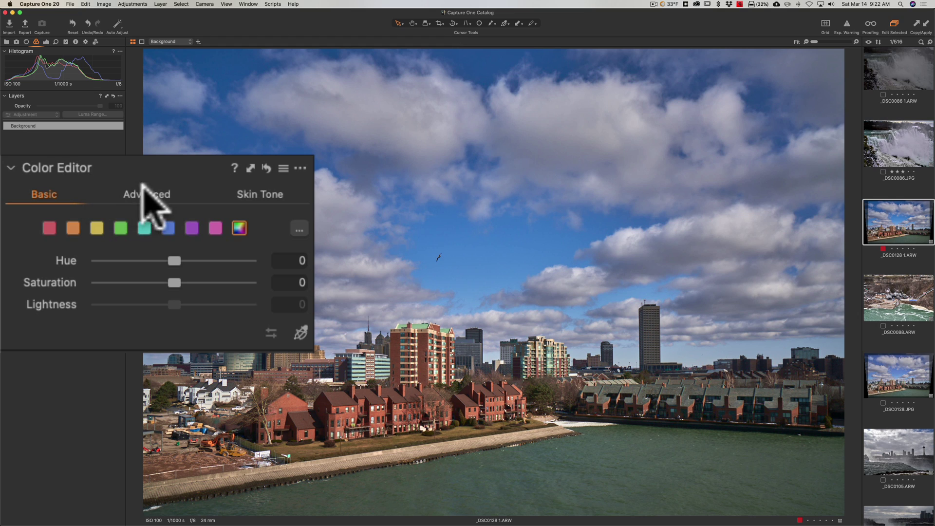
click(302, 332)
Drag on the sky to vary the blues' saturation and hue, then lightness with Alt.
drag(487, 233, 551, 234)
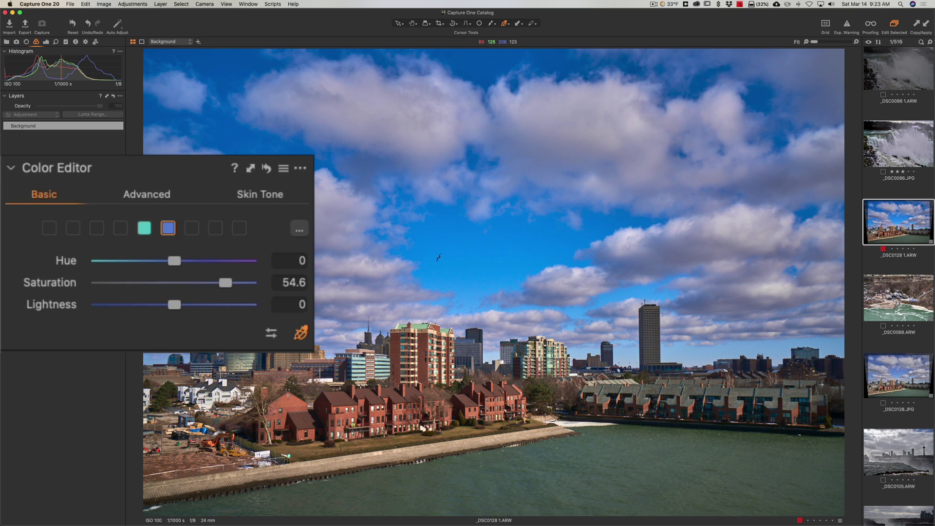
mouse_move(551, 234)
mouse_down()
mouse_move(513, 234)
mouse_move(533, 234)
mouse_up()
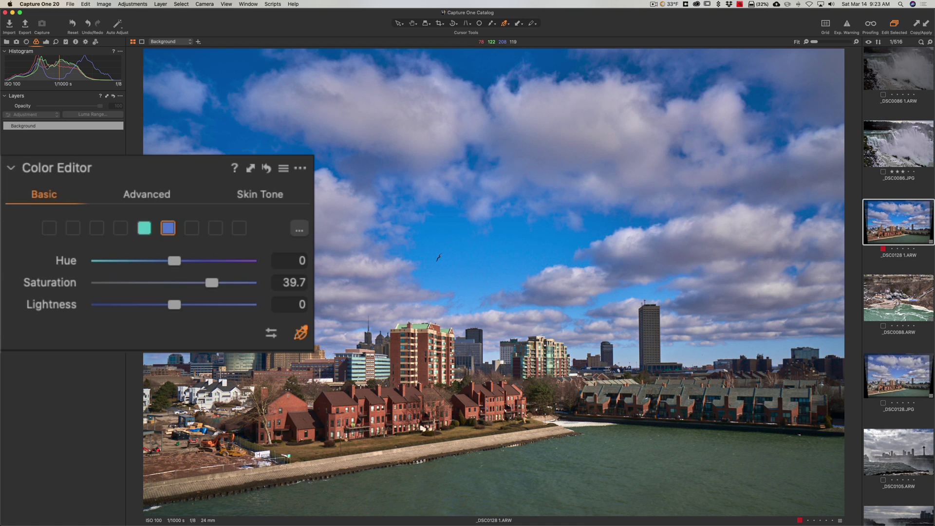
drag(533, 233, 487, 233)
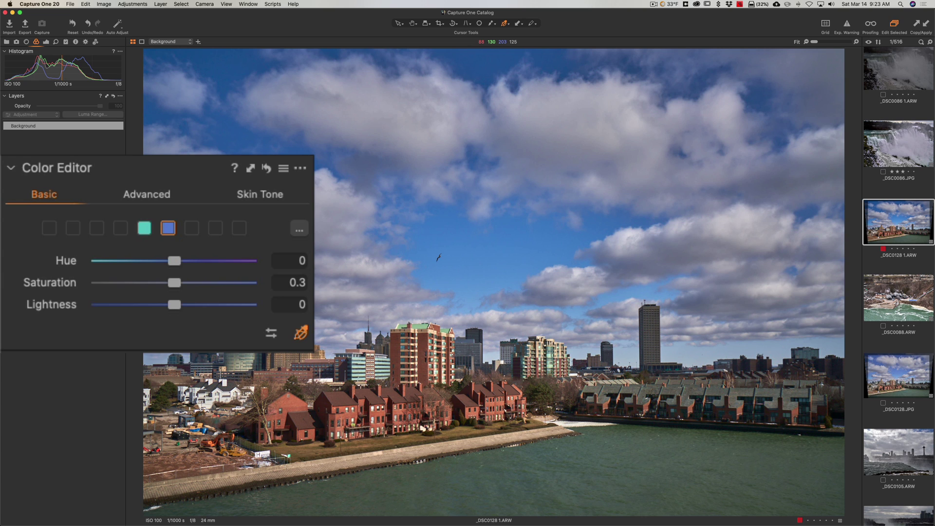
mouse_move(487, 234)
mouse_down()
mouse_move(486, 254)
mouse_move(486, 221)
mouse_up()
drag(190, 261, 187, 261)
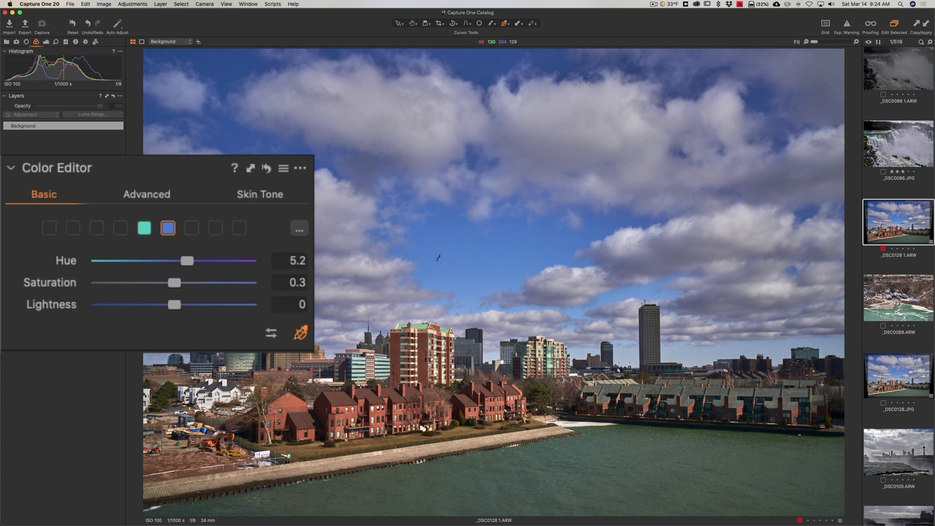
key(alt)
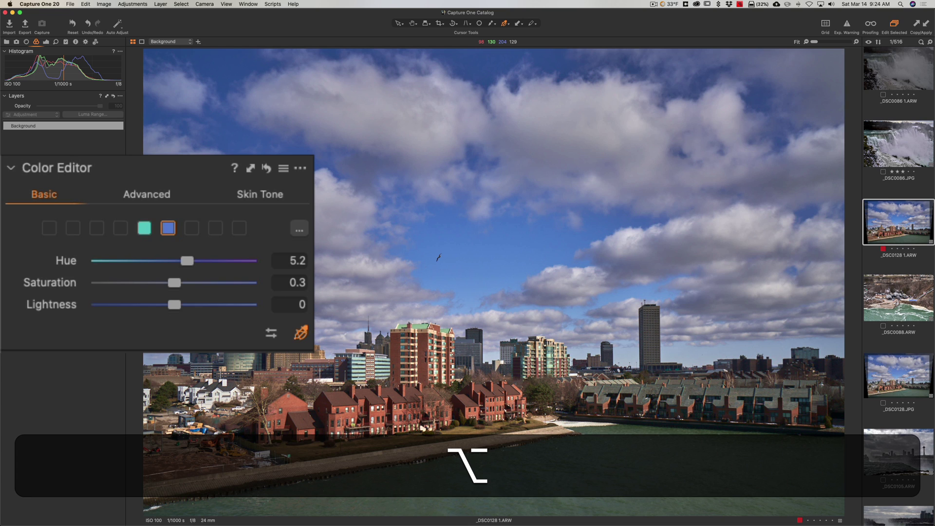
mouse_move(174, 304)
mouse_down()
mouse_move(97, 304)
mouse_move(251, 305)
mouse_move(178, 304)
mouse_up()
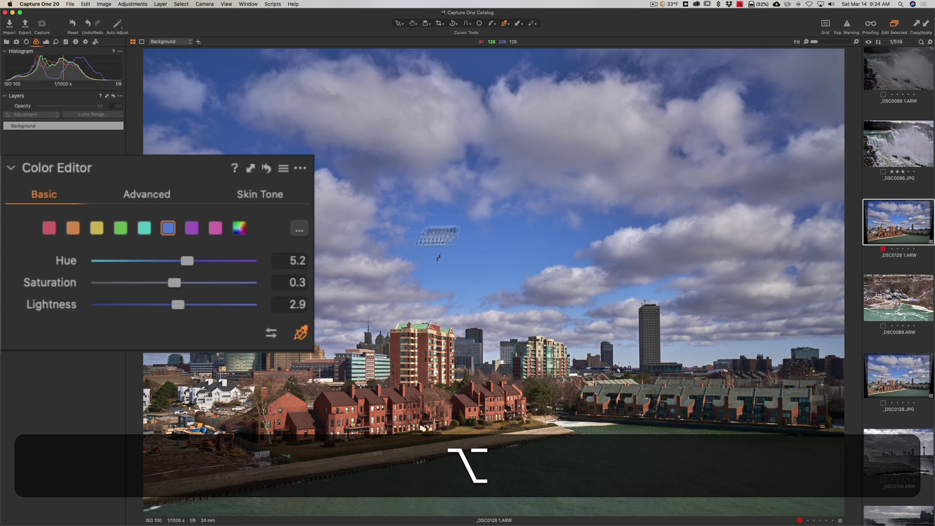
Reset the blue hue and lightness to 0 and turn off colour picking with V.
double_click(187, 261)
double_click(173, 304)
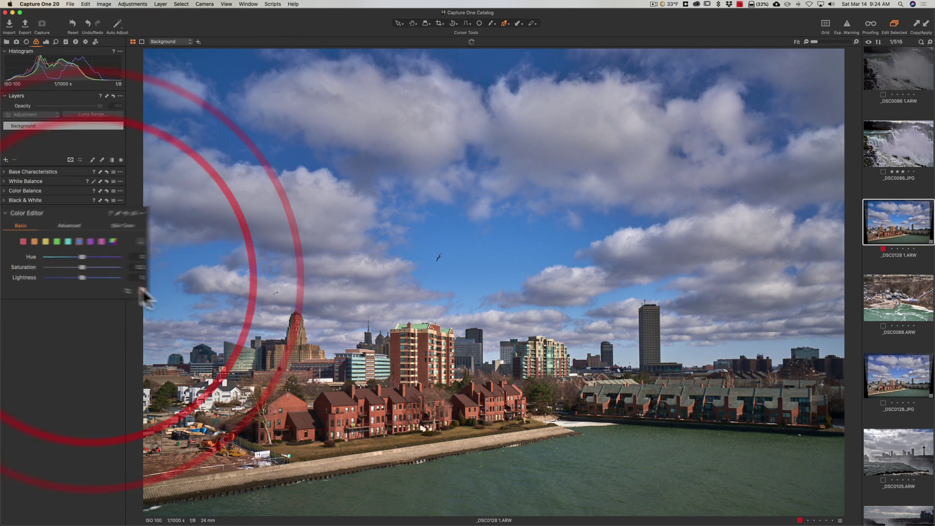
click(120, 285)
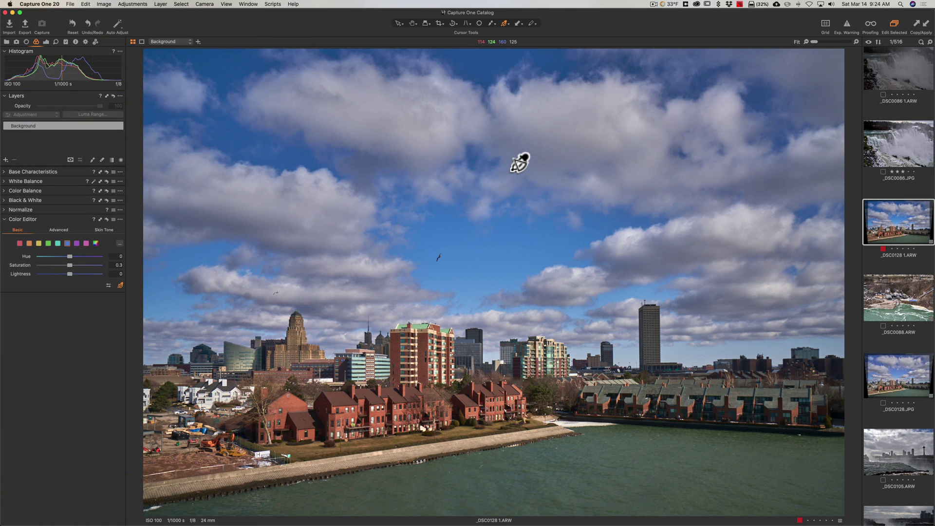
key(v)
Crop the city photo by pulling the left and bottom mid-edge handles slightly inward.
key(c)
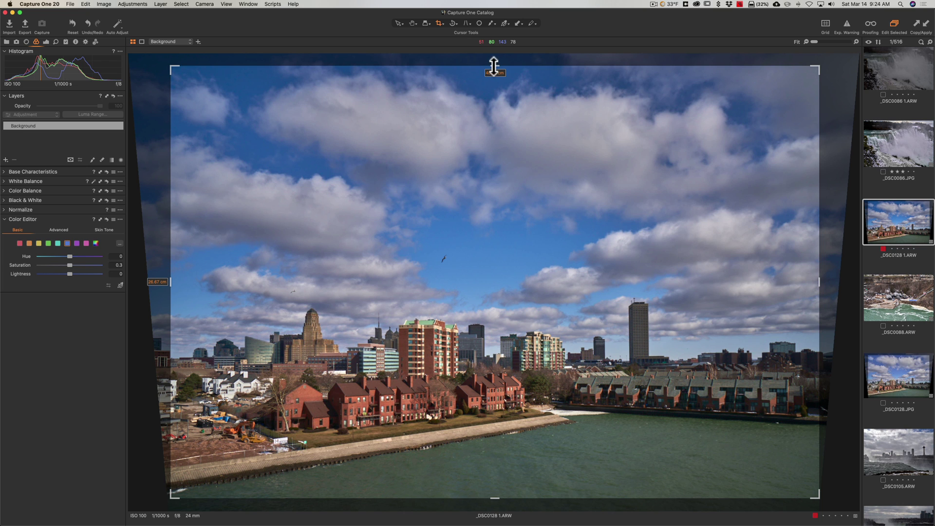
mouse_move(169, 68)
mouse_down()
mouse_move(175, 75)
mouse_move(168, 64)
mouse_up()
mouse_move(167, 281)
mouse_down()
mouse_move(186, 277)
mouse_move(166, 279)
mouse_up()
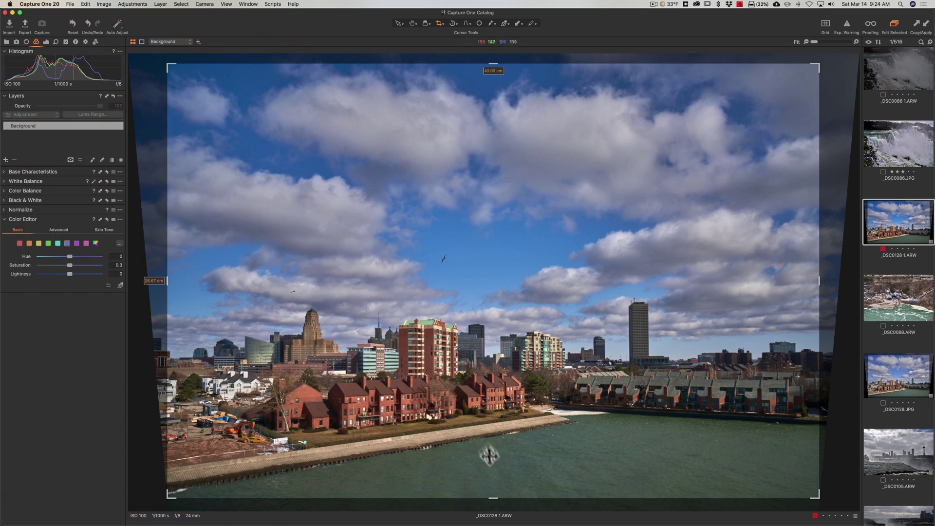
mouse_move(493, 497)
mouse_down()
mouse_move(492, 466)
mouse_move(491, 495)
mouse_up()
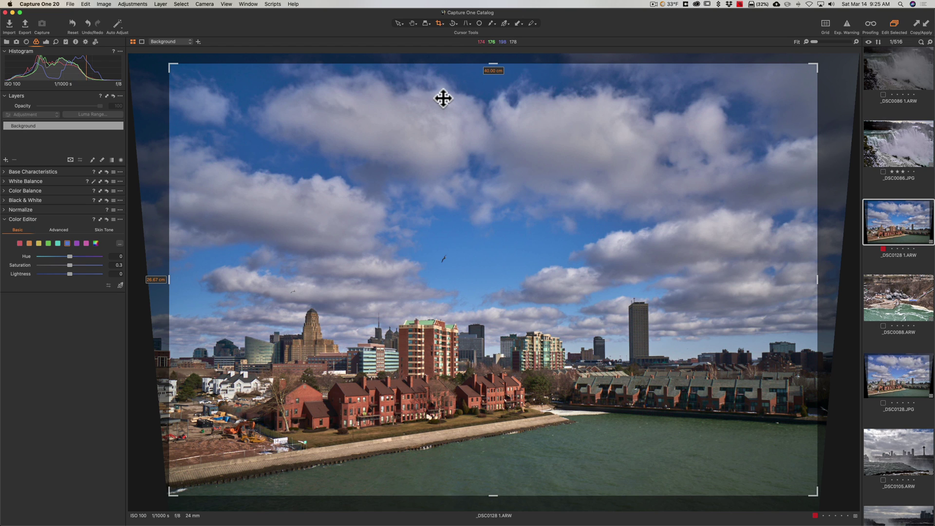
Apply the crop with V, returning to the Select cursor.
key(v)
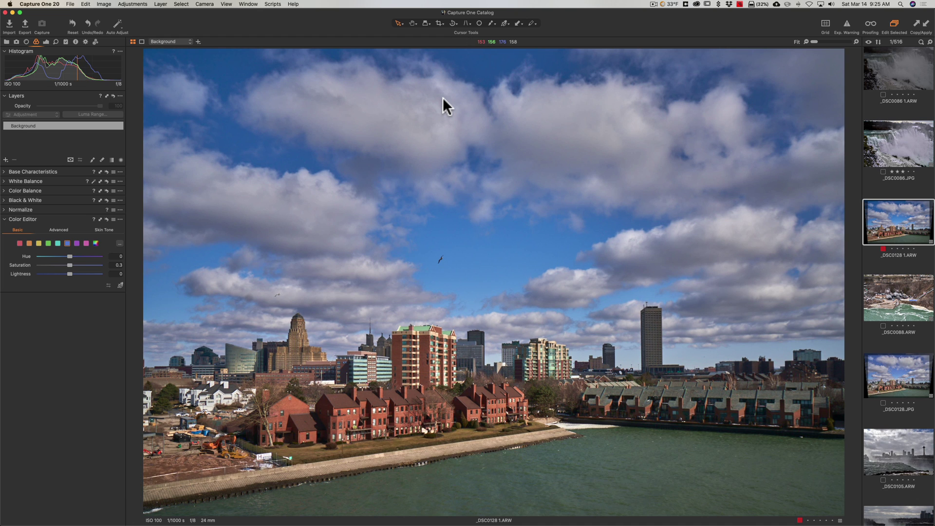